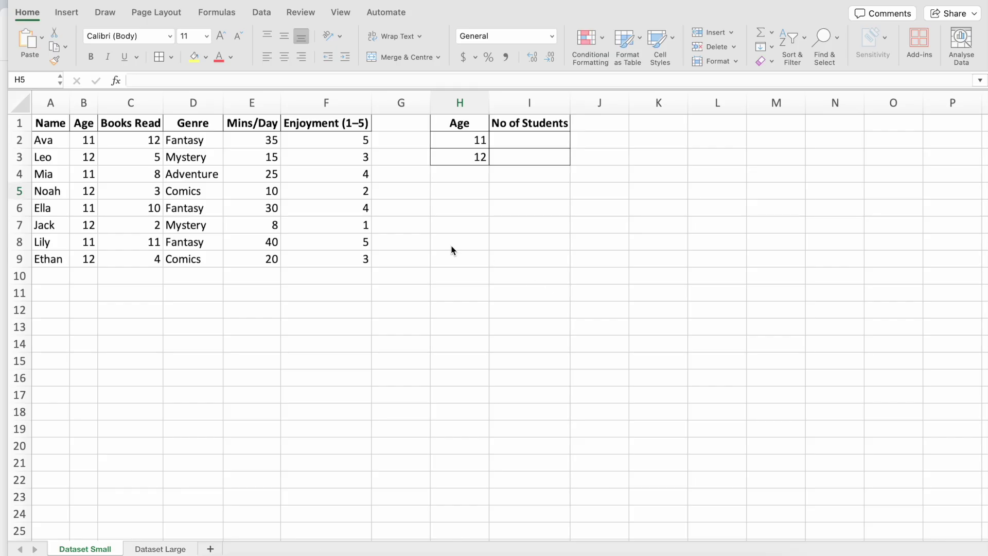
Enter =COUNTIF(B2:B9,H2) in cell I2 to count the students aged 11
{"action": "left_click", "coordinate": [545, 138]}
{"action": "left_click", "coordinate": [501, 138]}
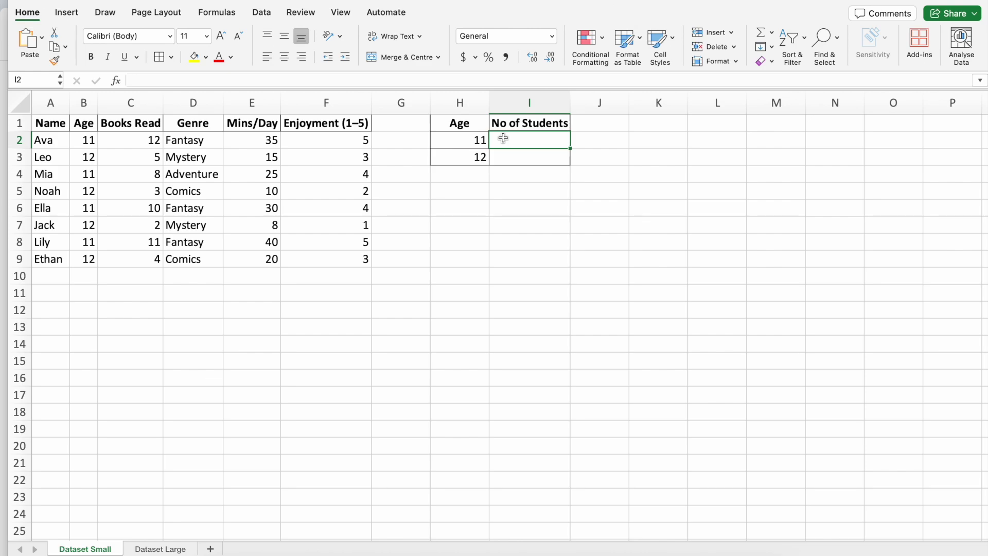
{"action": "type", "text": "="}
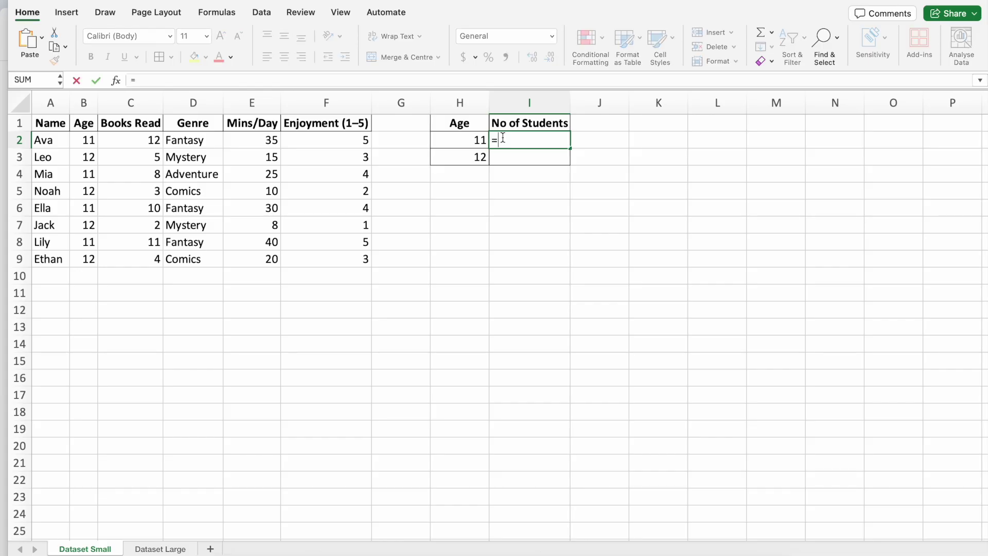
{"action": "type", "text": "COUNTIF("}
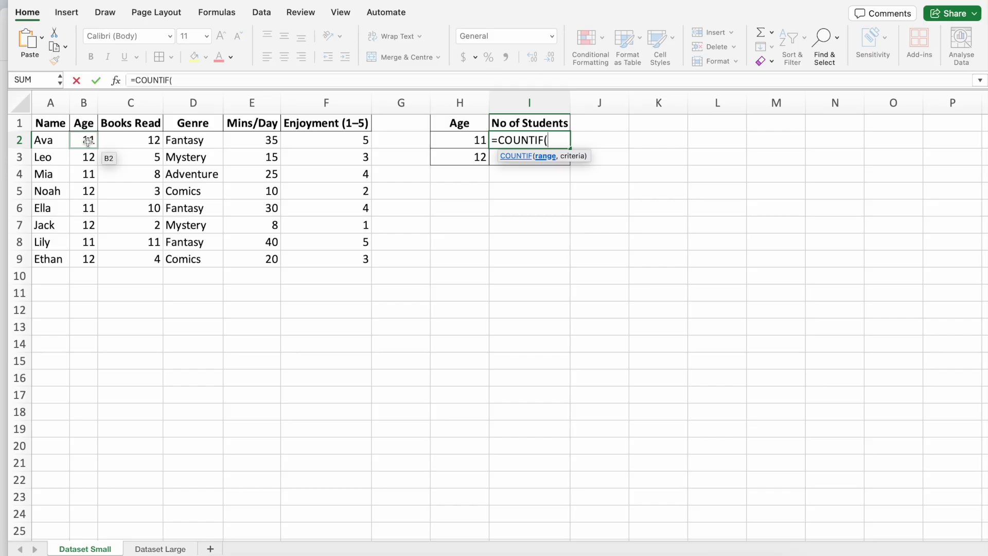
{"action": "type", "text": "B2:"}
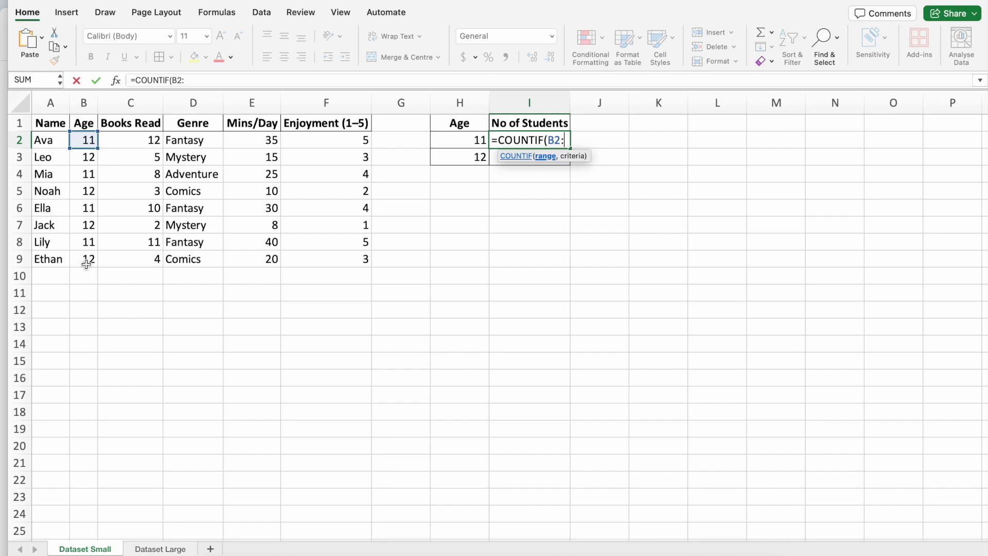
{"action": "type", "text": "B9,"}
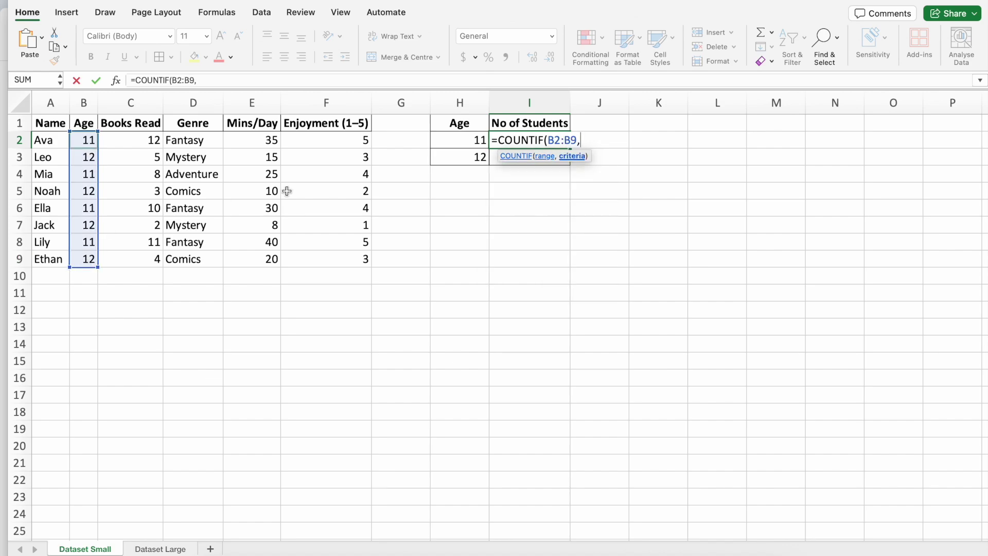
{"action": "left_click", "coordinate": [473, 142]}
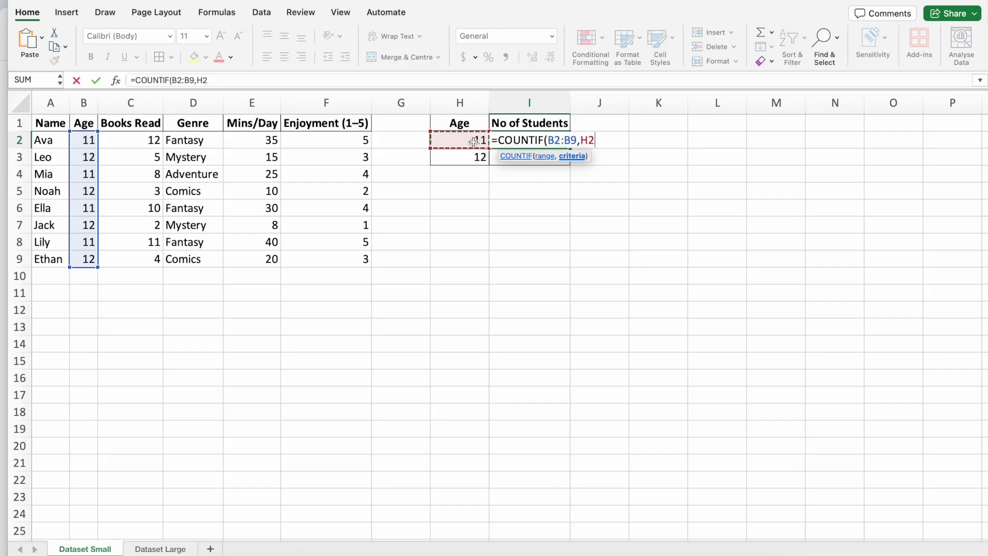
{"action": "type", "text": ")"}
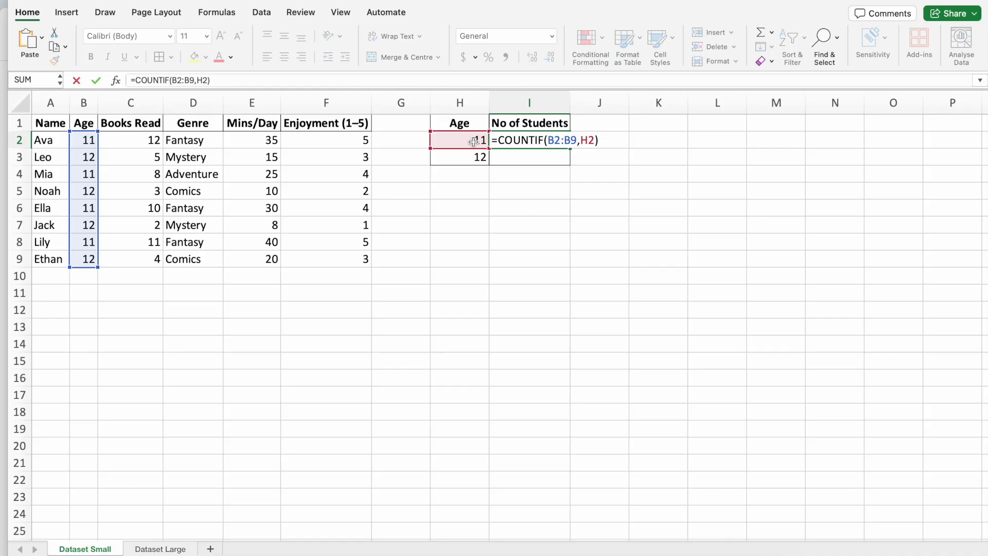
{"action": "key", "text": "Return"}
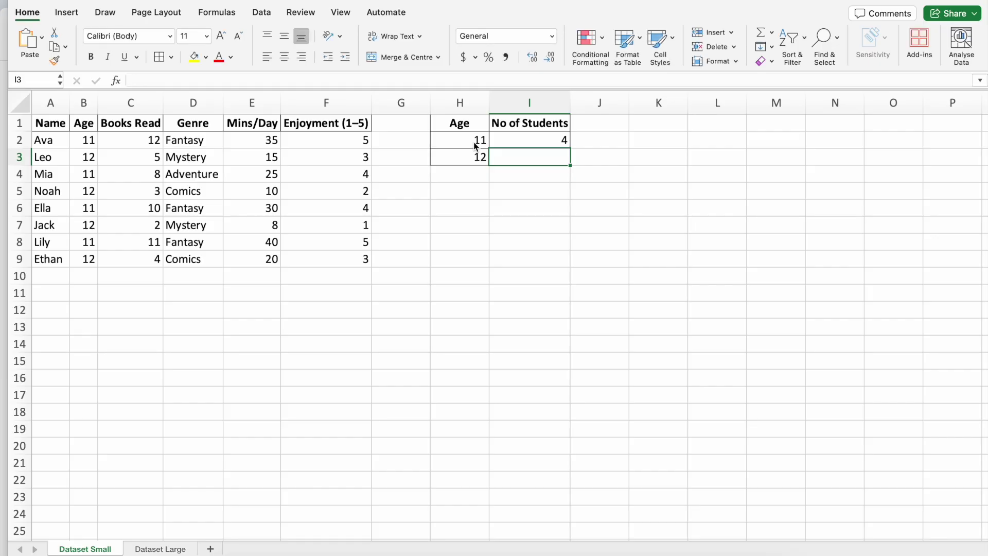
Enter =COUNTIF(B2:B9,H3) in cell I3 to count the students aged 12
{"action": "type", "text": "="}
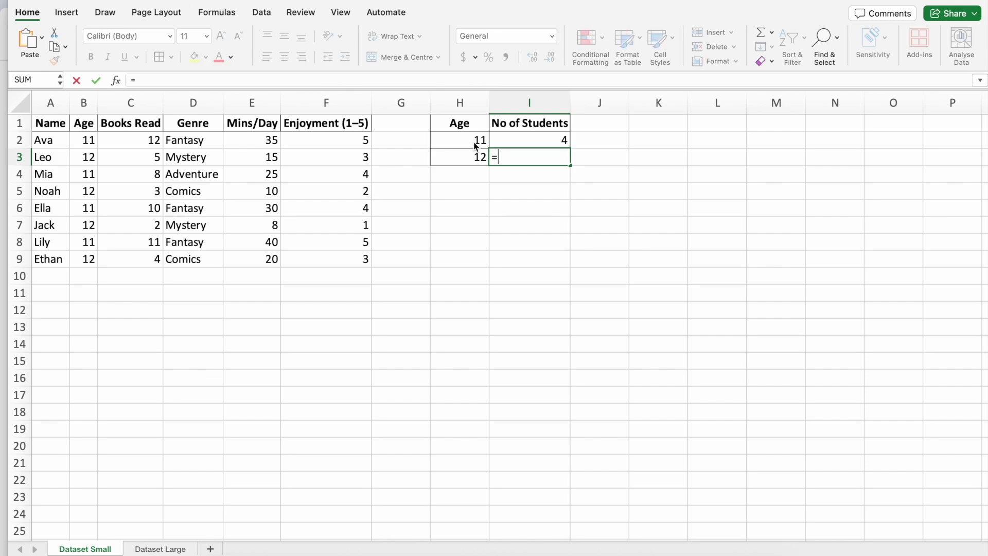
{"action": "type", "text": "COUNTIF("}
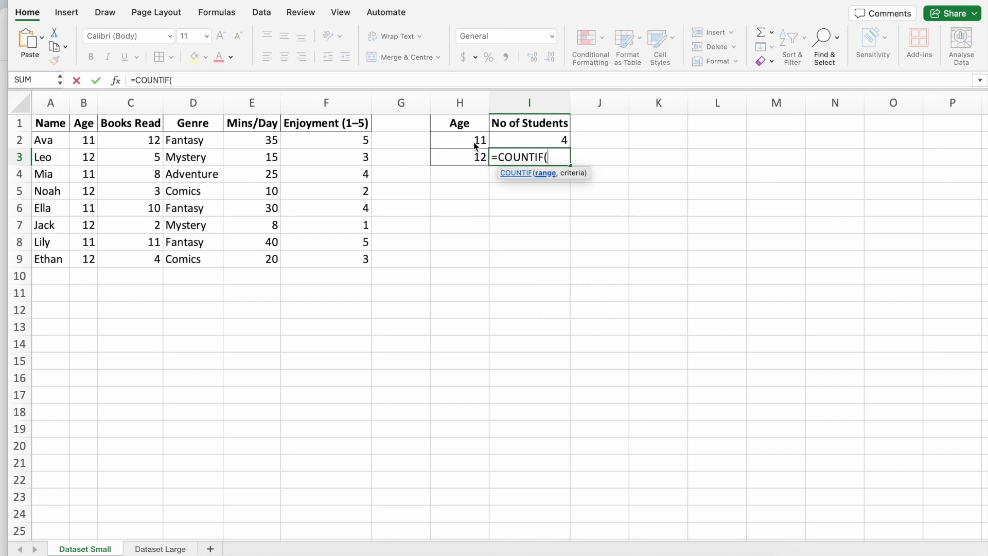
{"action": "type", "text": "B2:B"}
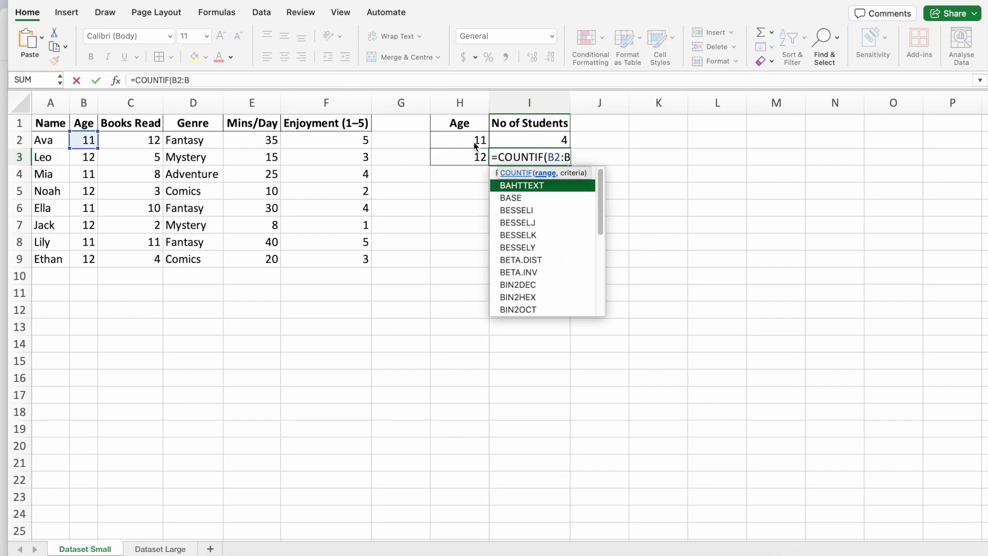
{"action": "type", "text": "9"}
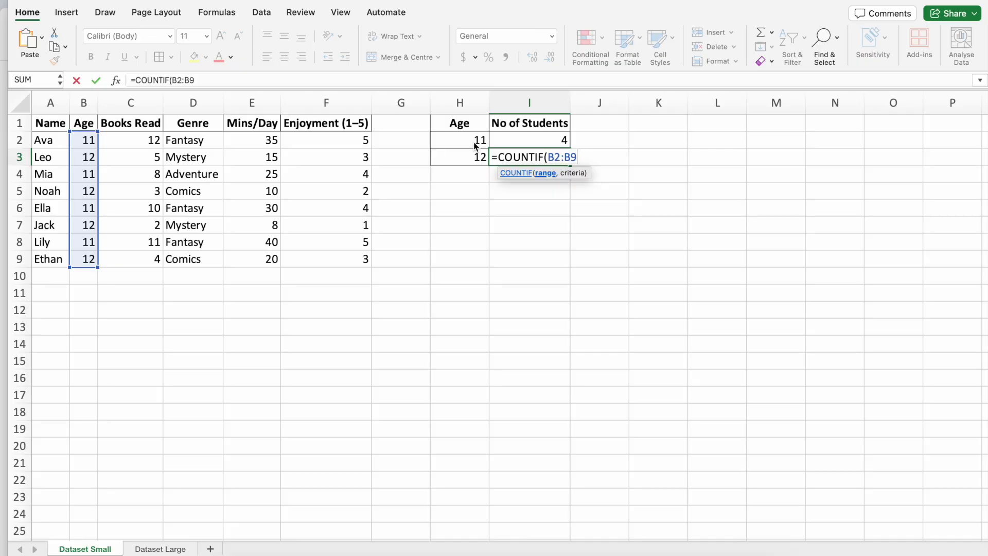
{"action": "type", "text": ","}
{"action": "left_click", "coordinate": [472, 156]}
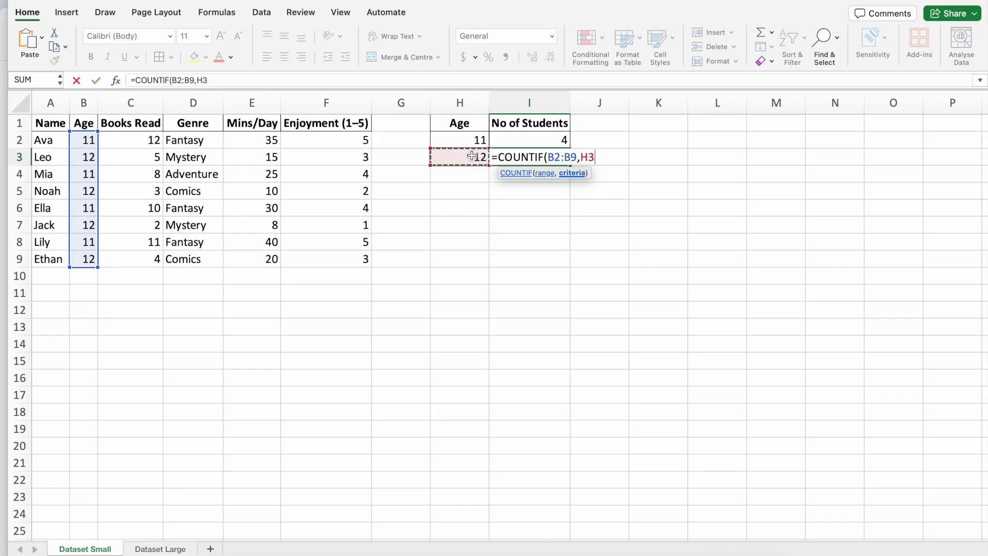
{"action": "type", "text": ")"}
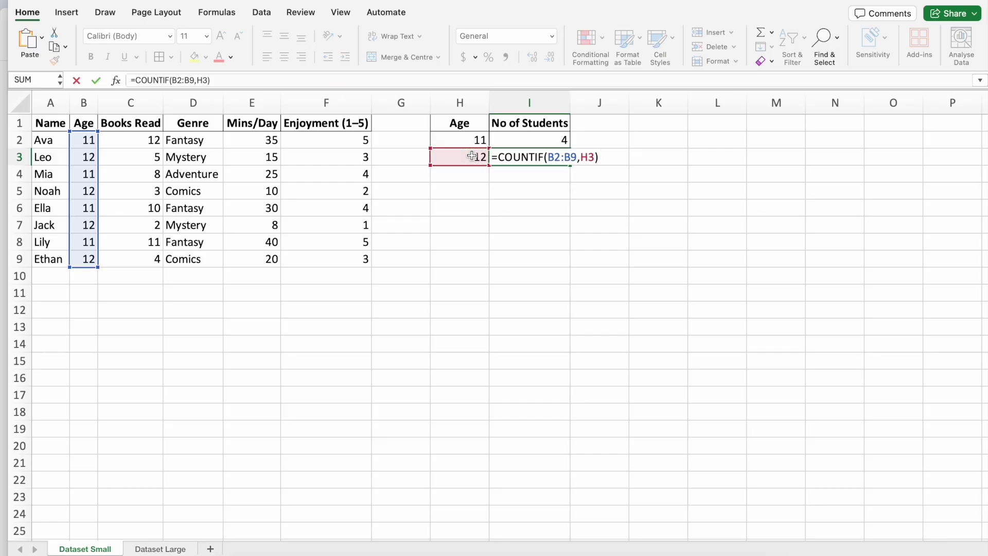
{"action": "key", "text": "Return"}
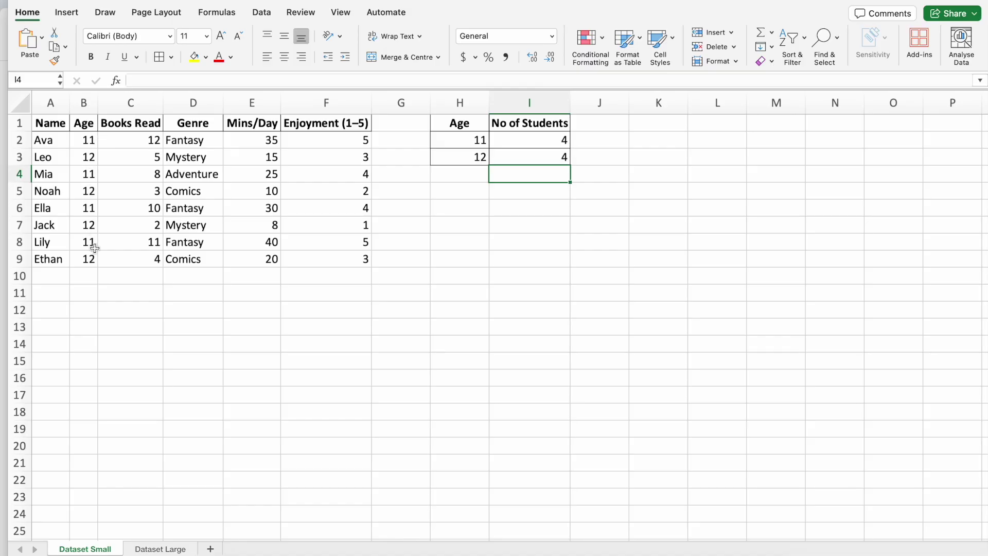
{"action": "left_click", "coordinate": [658, 225]}
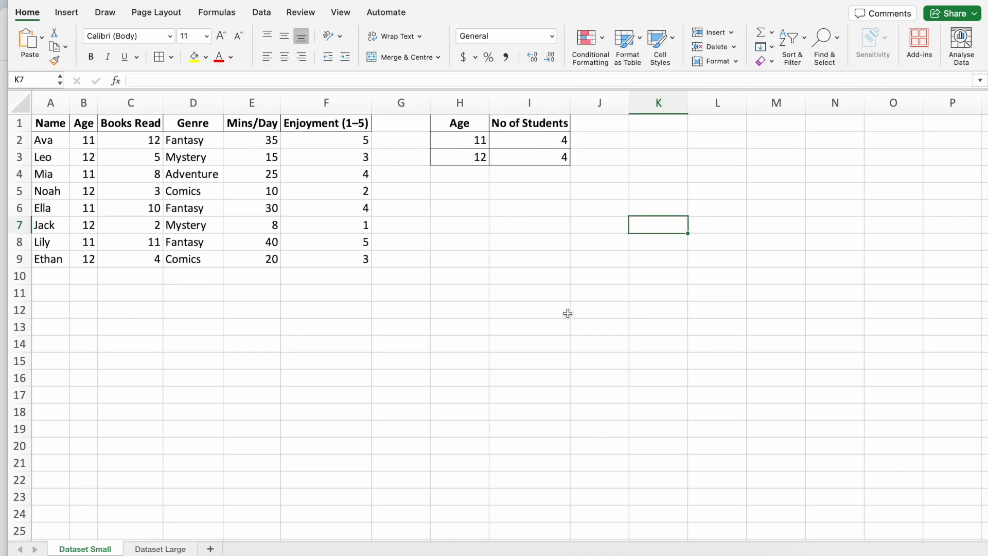
Clear the Age header from cell H1 of the summary table
{"action": "left_click", "coordinate": [474, 129]}
{"action": "key", "text": "Delete"}
{"action": "left_click", "coordinate": [523, 192]}
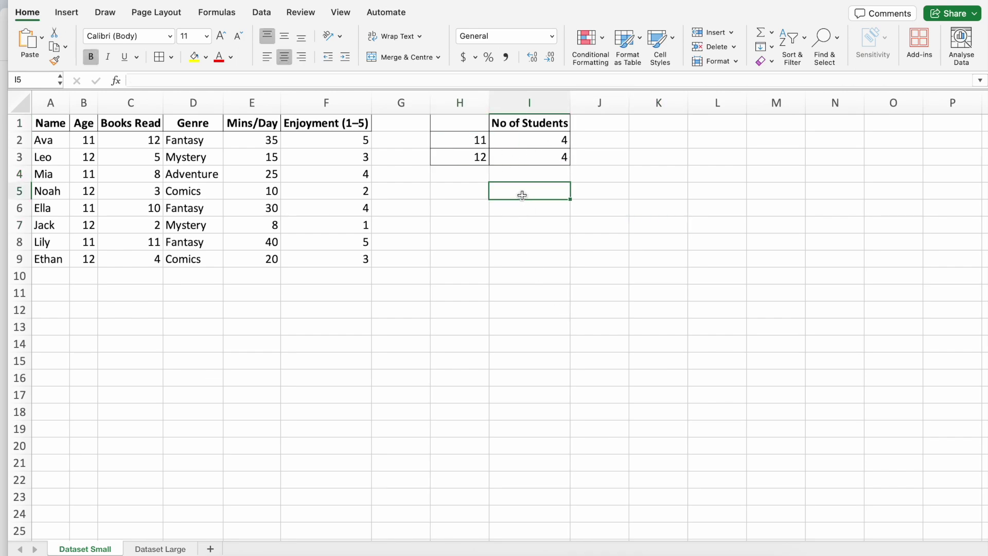
Insert a 2-D pie chart from H1:I3 and move it clear of the student data, below the summary table
{"action": "left_click", "coordinate": [480, 124]}
{"action": "left_click_drag", "start_coordinate": [493, 124], "coordinate": [525, 152]}
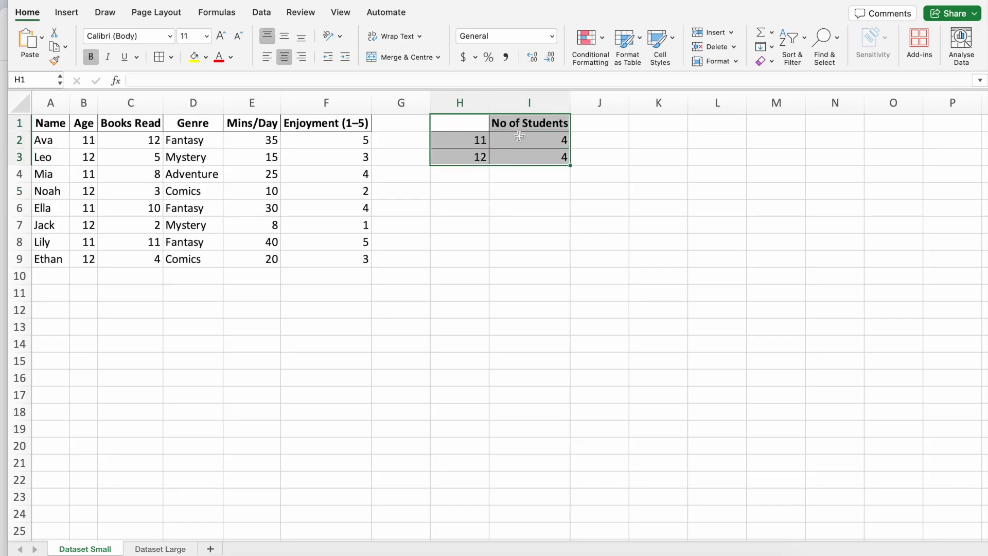
{"action": "left_click", "coordinate": [67, 13]}
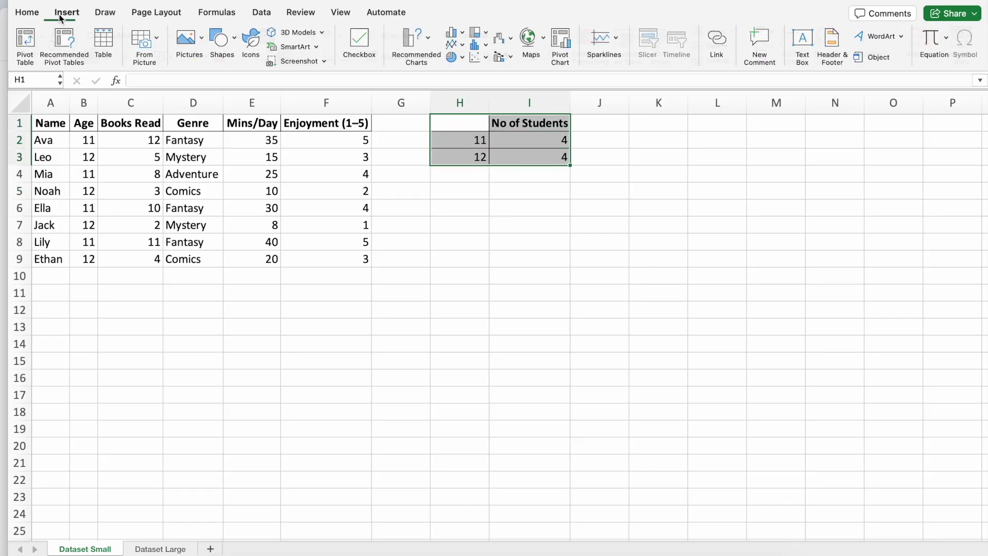
{"action": "left_click", "coordinate": [463, 58]}
{"action": "left_click", "coordinate": [479, 116]}
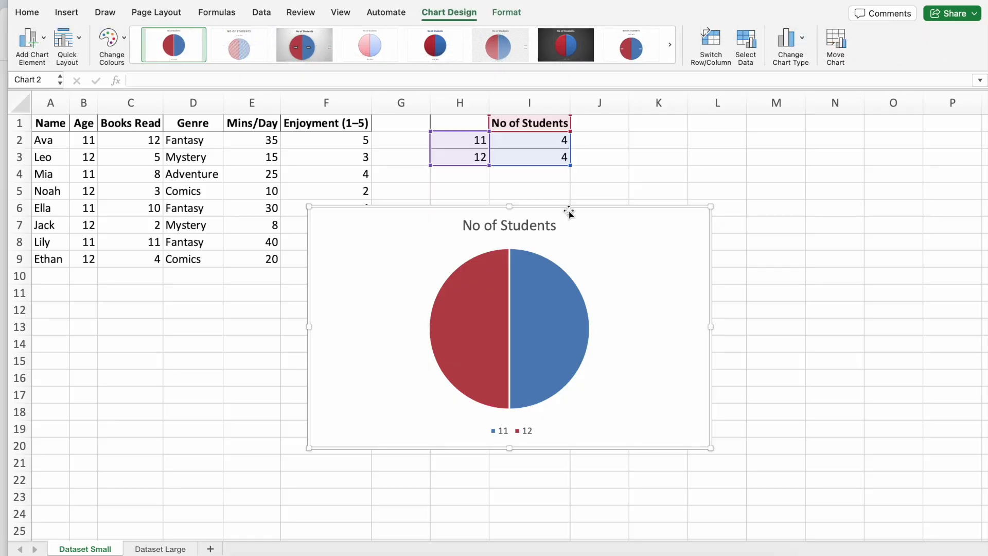
{"action": "left_click_drag", "start_coordinate": [650, 220], "coordinate": [763, 218]}
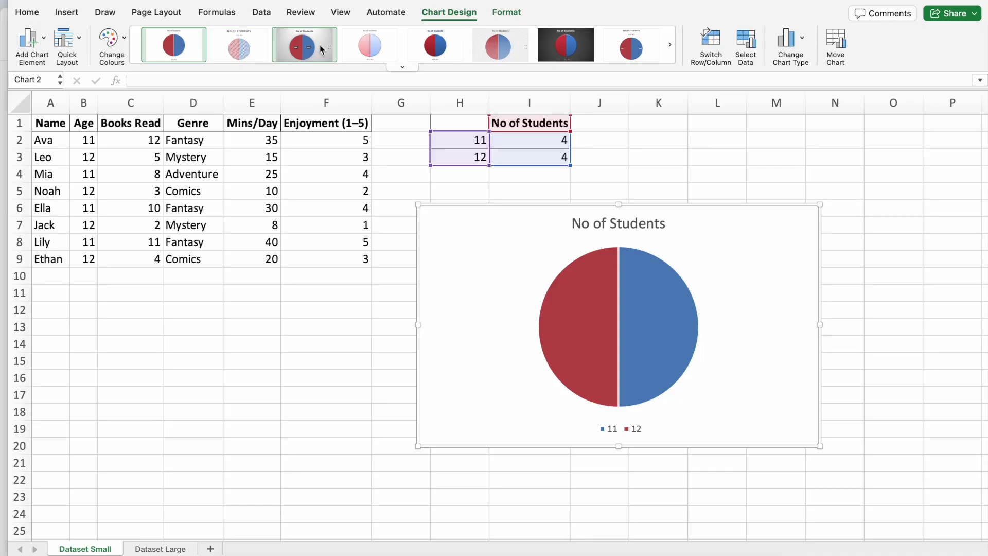
Give the pie chart the grey gradient style with percentage labels and the colourful palette that starts with orange and teal
{"action": "left_click", "coordinate": [577, 54]}
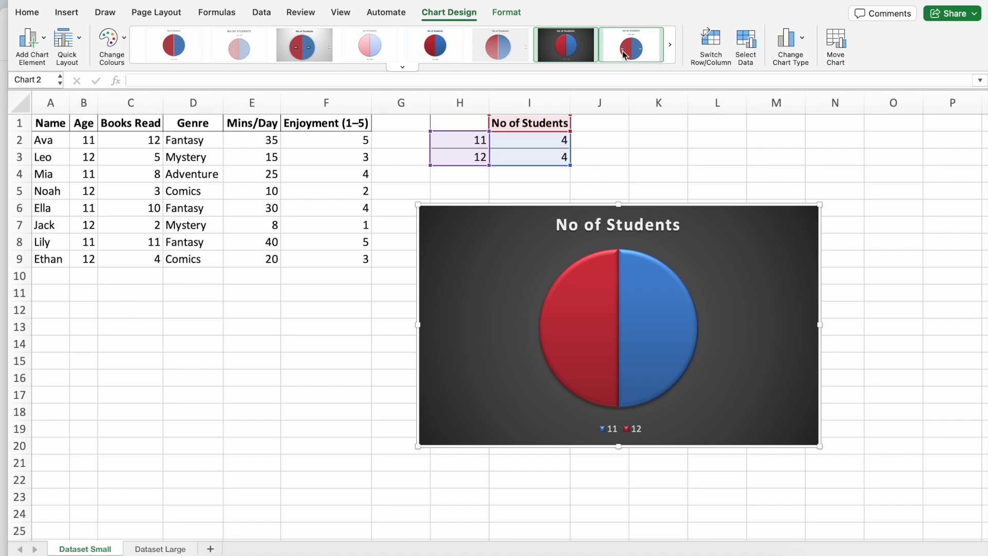
{"action": "left_click", "coordinate": [307, 52]}
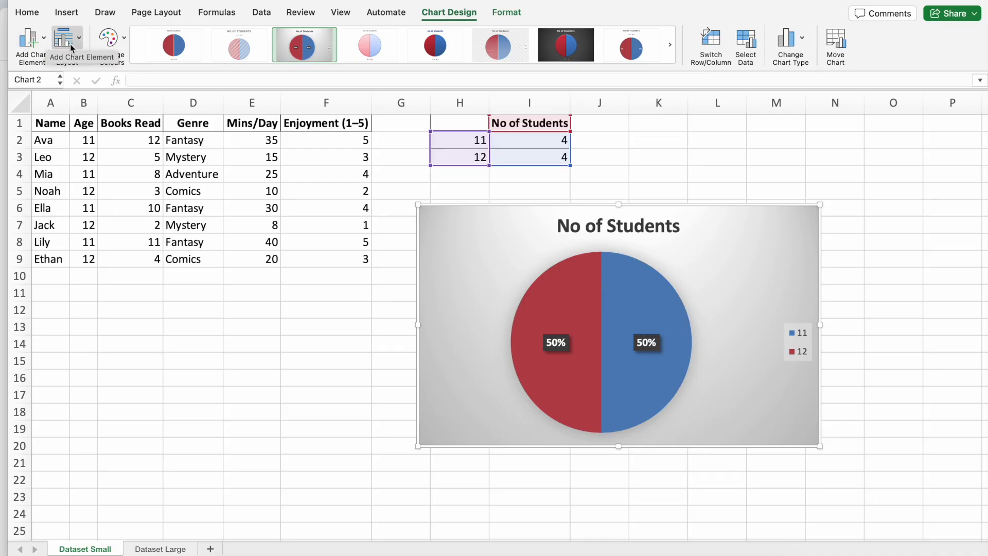
{"action": "left_click", "coordinate": [125, 44]}
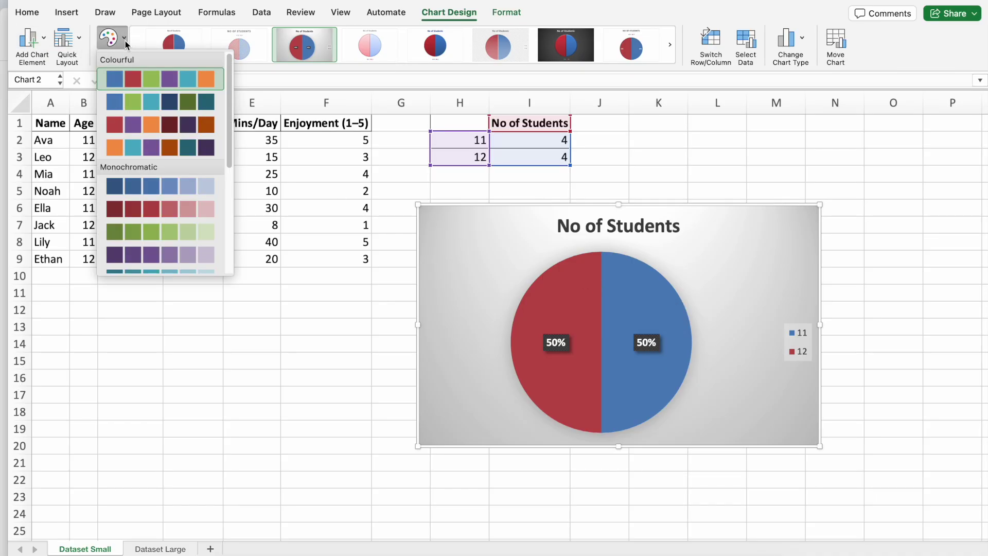
{"action": "left_click", "coordinate": [157, 153]}
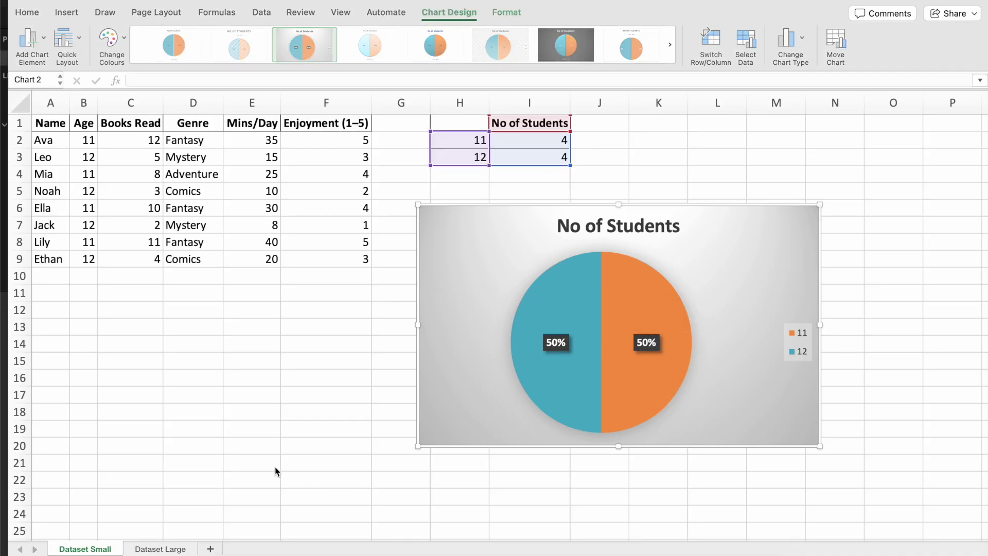
Switch to the Dataset Large sheet and clear the Age header from cell H1
{"action": "left_click", "coordinate": [182, 550]}
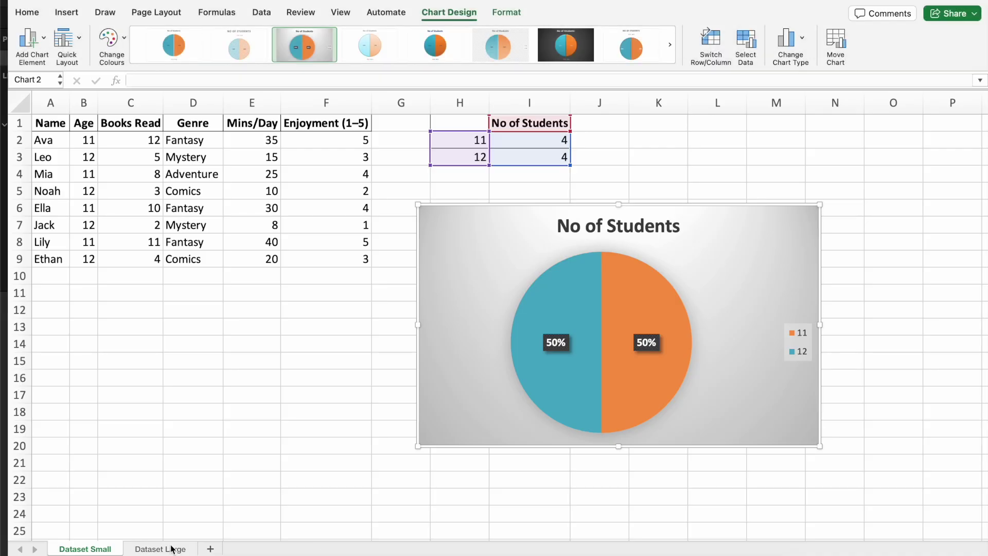
{"action": "left_click", "coordinate": [182, 549]}
{"action": "left_click", "coordinate": [615, 314]}
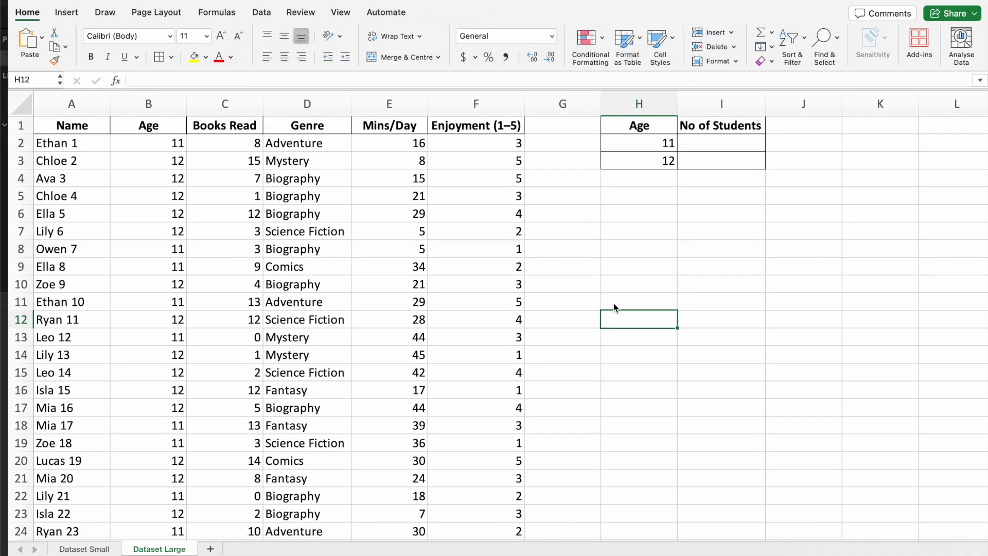
{"action": "left_click", "coordinate": [650, 127]}
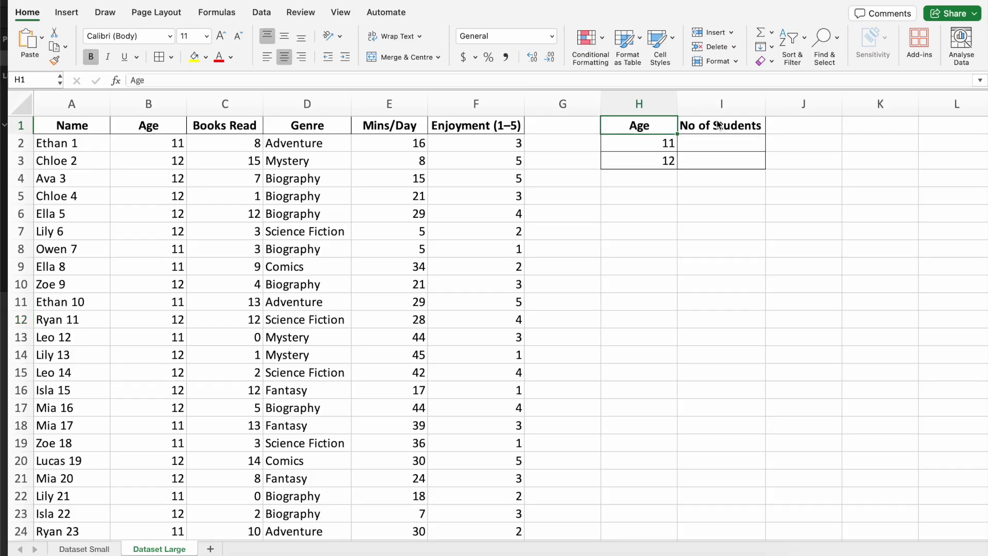
{"action": "key", "text": "Delete"}
Enter =COUNTIF(B2:B101,H2) in cell I2 to count the students aged 11 in the large dataset
{"action": "left_click", "coordinate": [728, 151]}
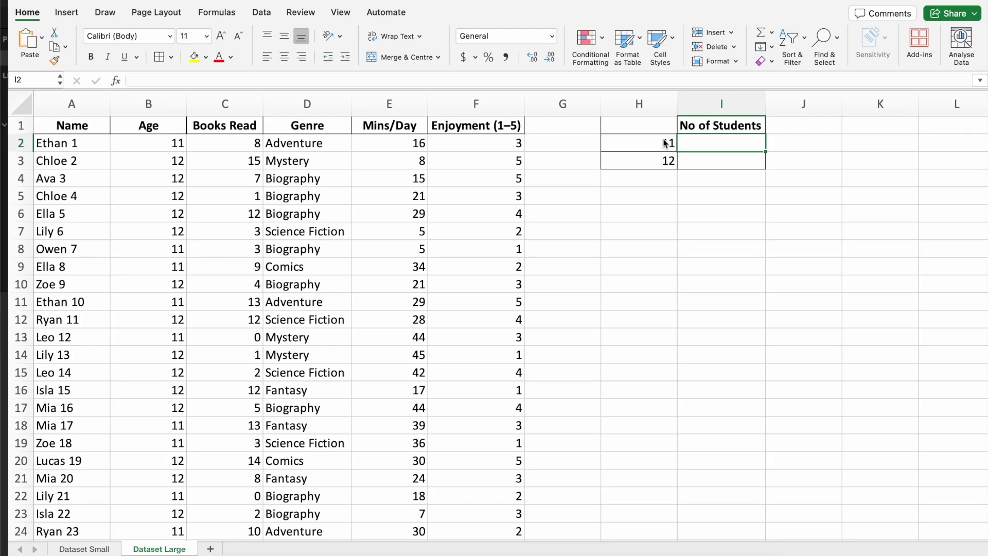
{"action": "type", "text": "=count"}
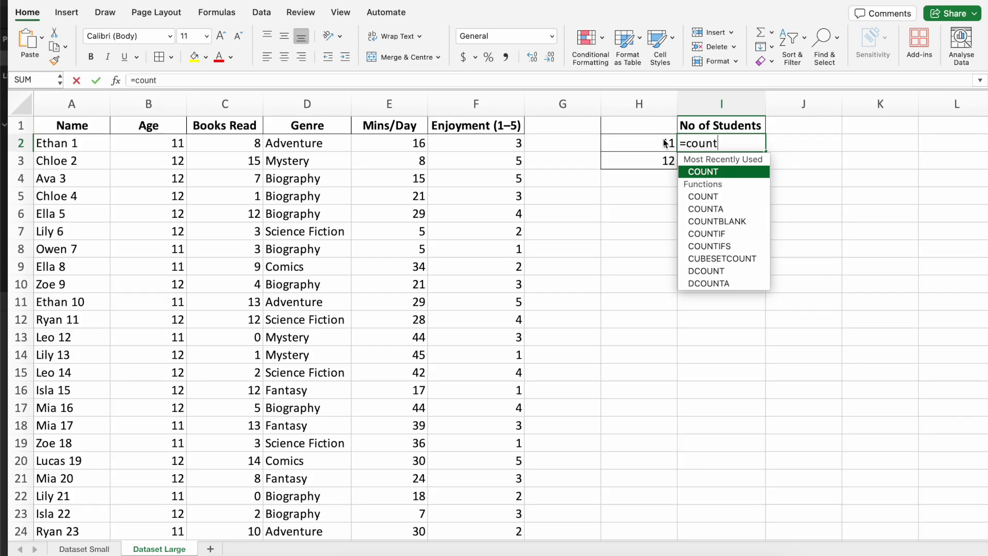
{"action": "type", "text": "if(B2:"}
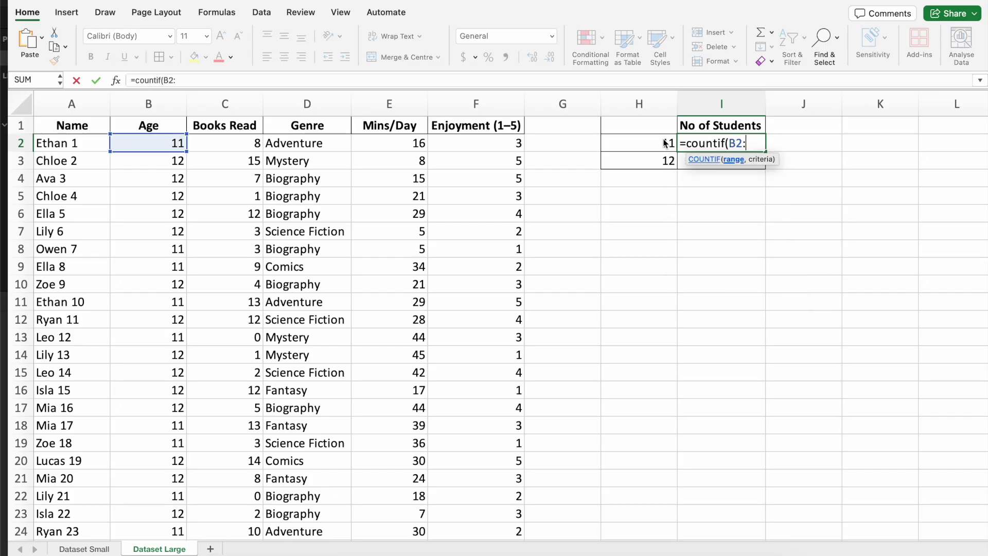
{"action": "type", "text": "B101"}
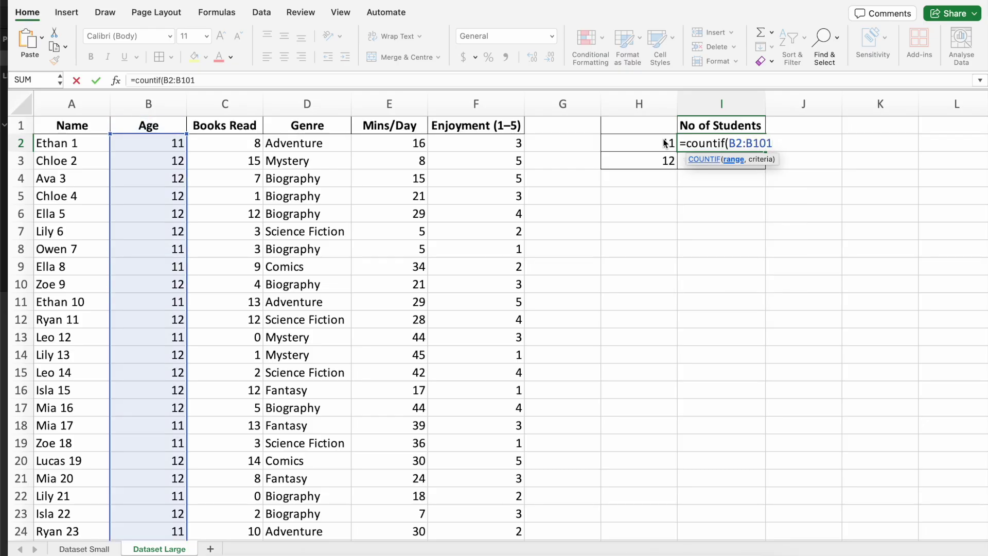
{"action": "type", "text": ","}
{"action": "left_click", "coordinate": [638, 148]}
{"action": "type", "text": ")"}
{"action": "key", "text": "Return"}
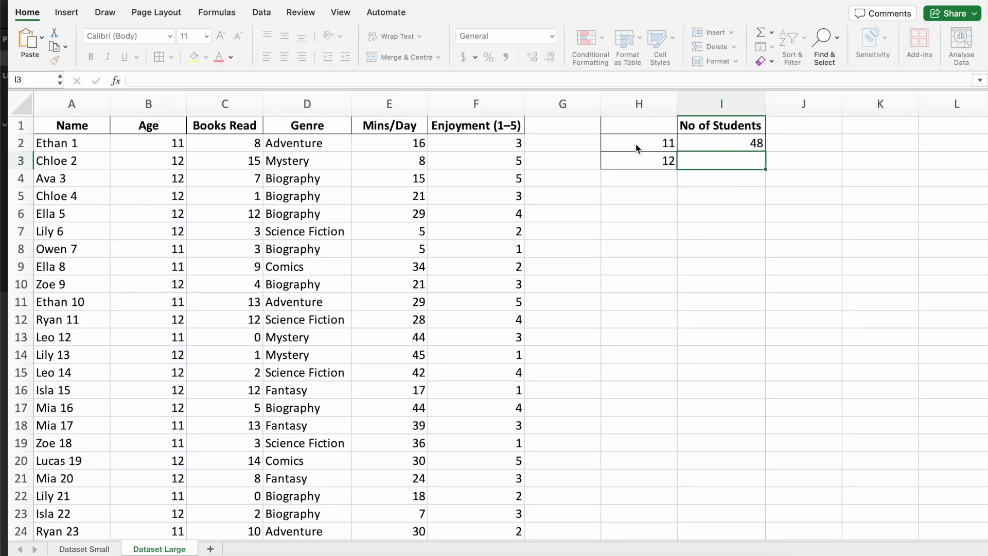
Enter =COUNTIF(B2:B101,H3) in cell I3 to count the students aged 12 in the large dataset
{"action": "type", "text": "=b"}
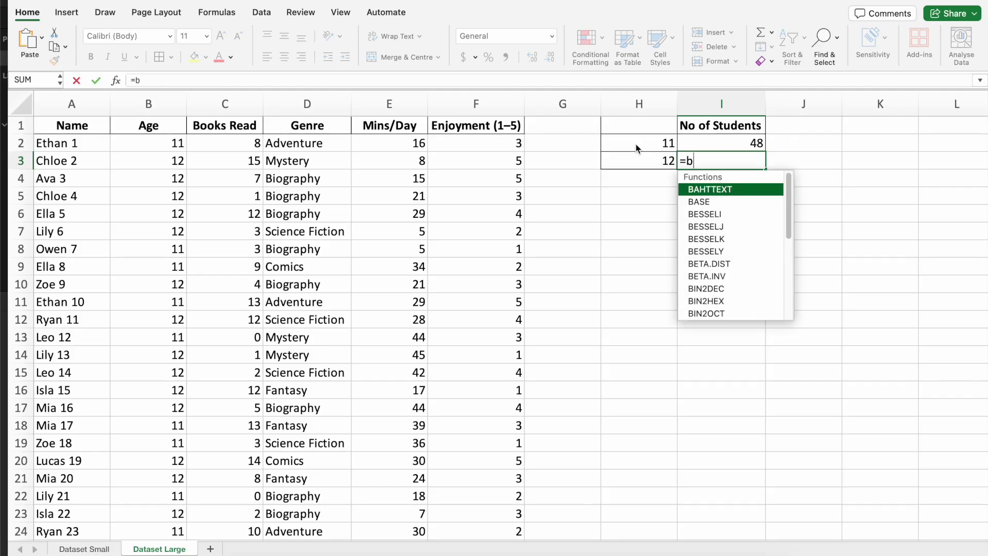
{"action": "key", "text": "BackSpace"}
{"action": "type", "text": "count"}
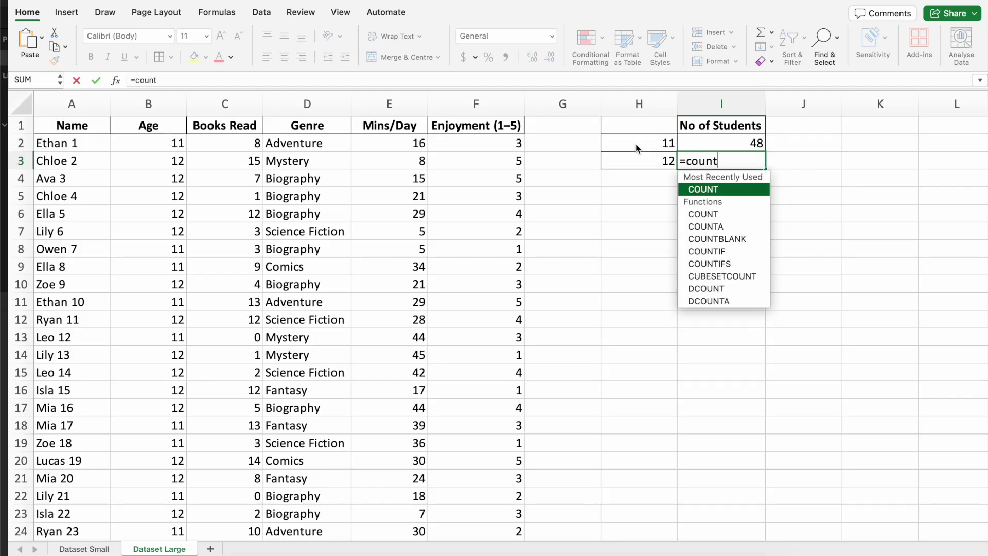
{"action": "type", "text": "if("}
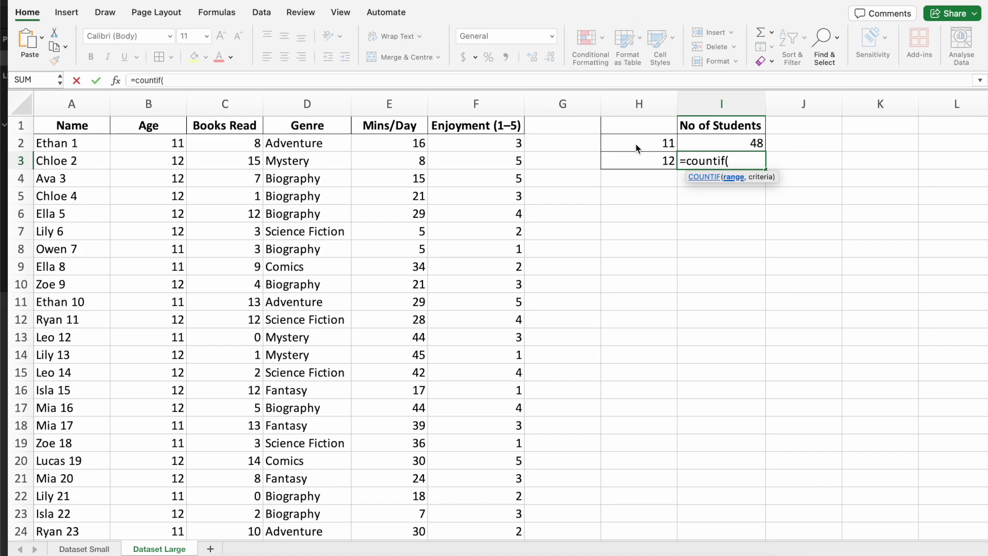
{"action": "type", "text": "B2:"}
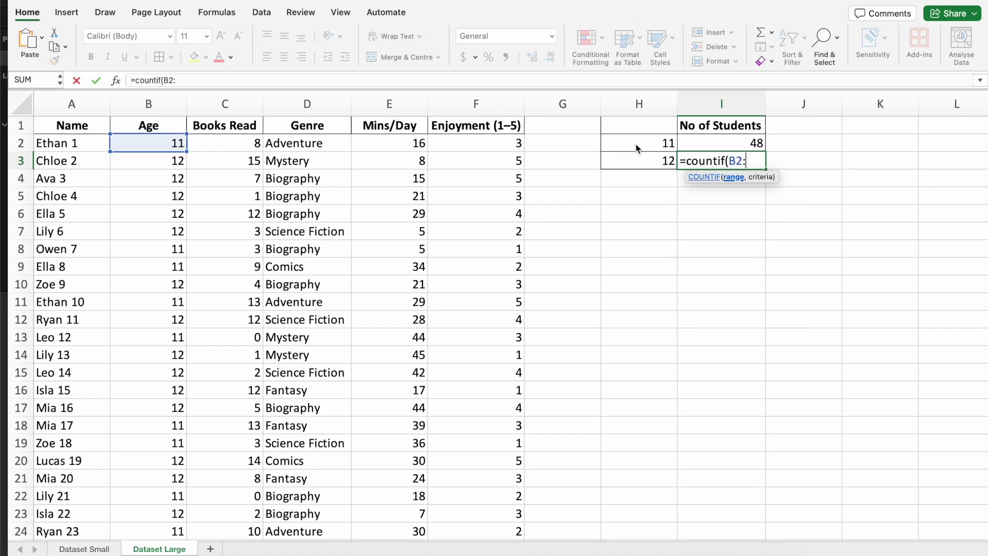
{"action": "type", "text": "B101,"}
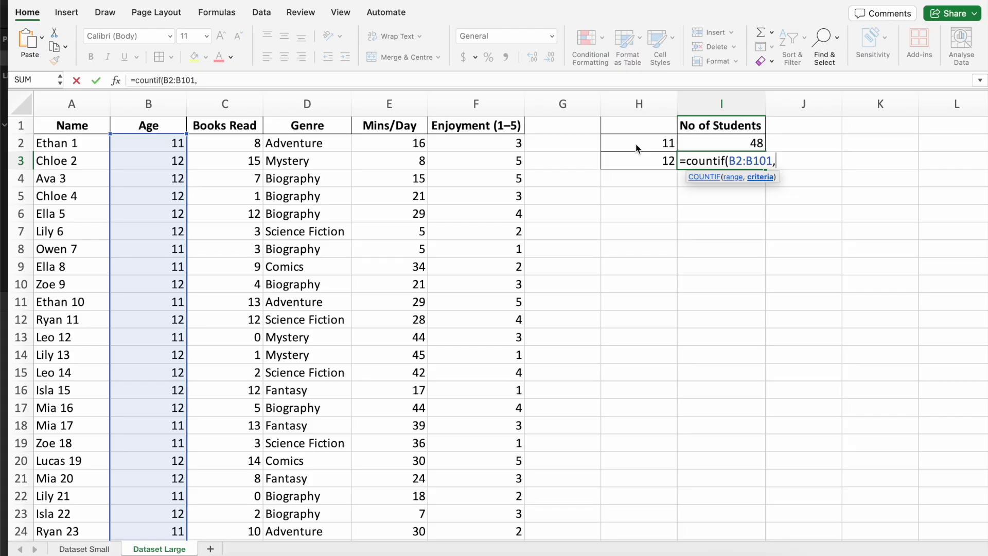
{"action": "left_click", "coordinate": [638, 158]}
{"action": "type", "text": ")"}
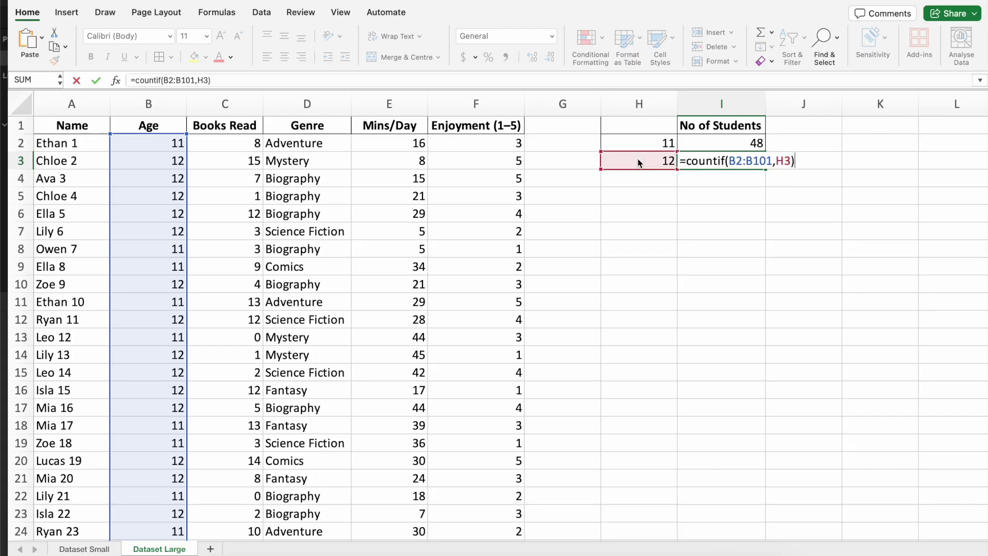
{"action": "key", "text": "Return"}
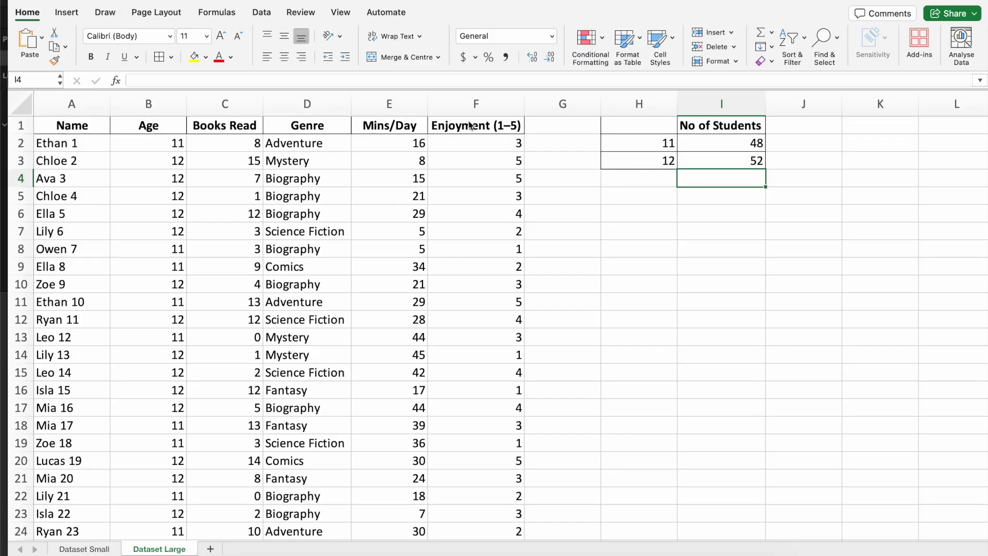
Insert a 3-D pie chart from H1:I3 and move it clear of the student data, below the summary table
{"action": "left_click_drag", "start_coordinate": [658, 124], "coordinate": [719, 160]}
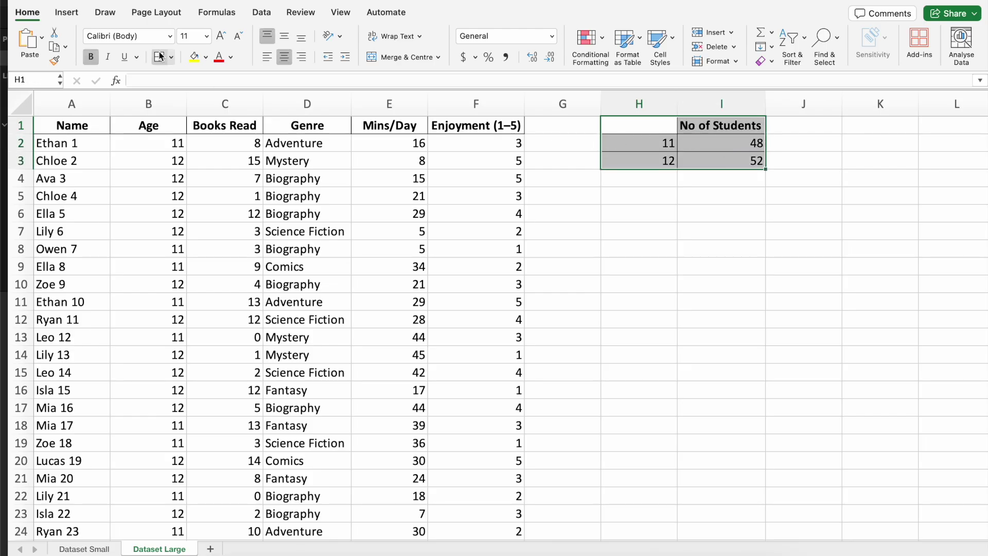
{"action": "left_click", "coordinate": [74, 14]}
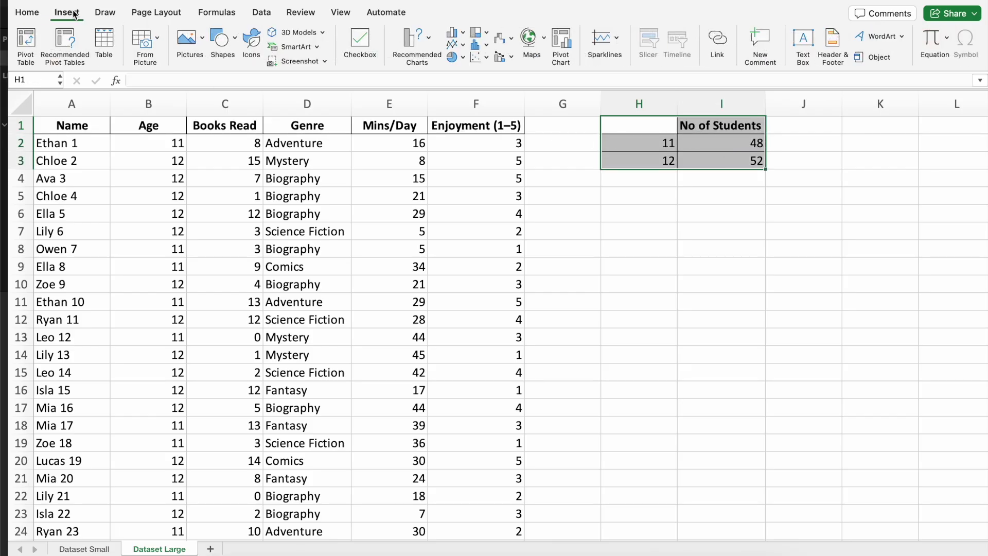
{"action": "left_click", "coordinate": [464, 60]}
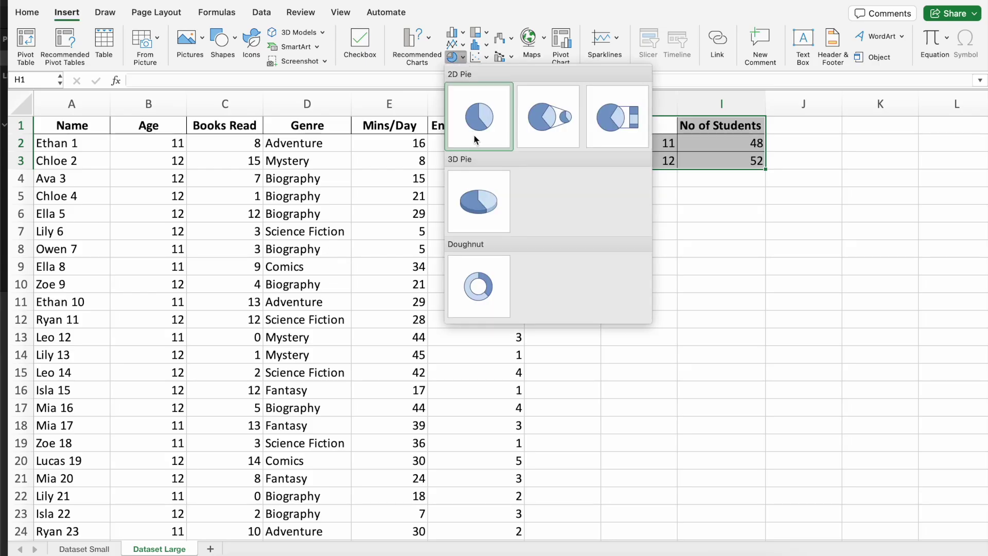
{"action": "left_click", "coordinate": [488, 209]}
{"action": "left_click_drag", "start_coordinate": [655, 220], "coordinate": [893, 213]}
Apply the colourful palette that starts with orange and teal and the grey gradient style with percentage labels to the 3-D pie chart
{"action": "left_click", "coordinate": [104, 45]}
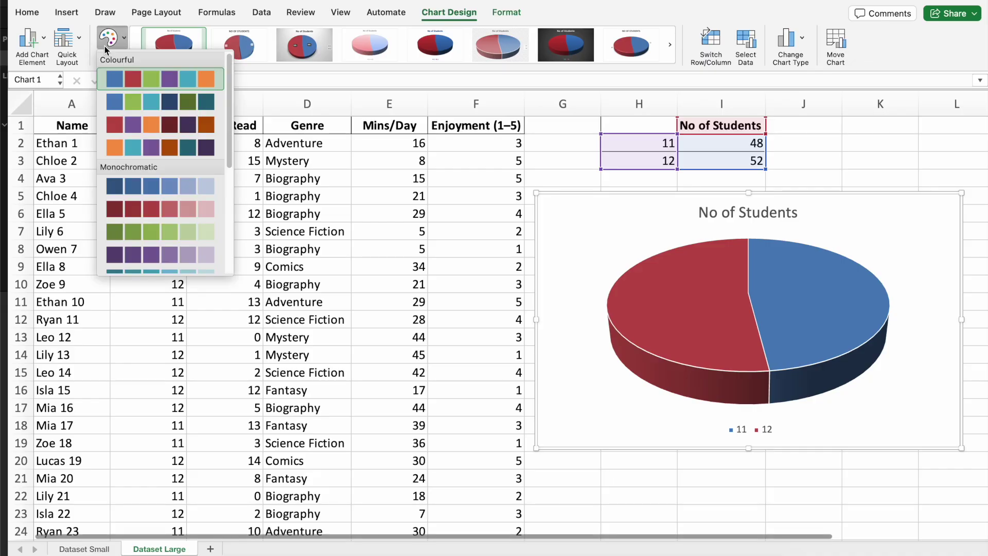
{"action": "left_click", "coordinate": [165, 149]}
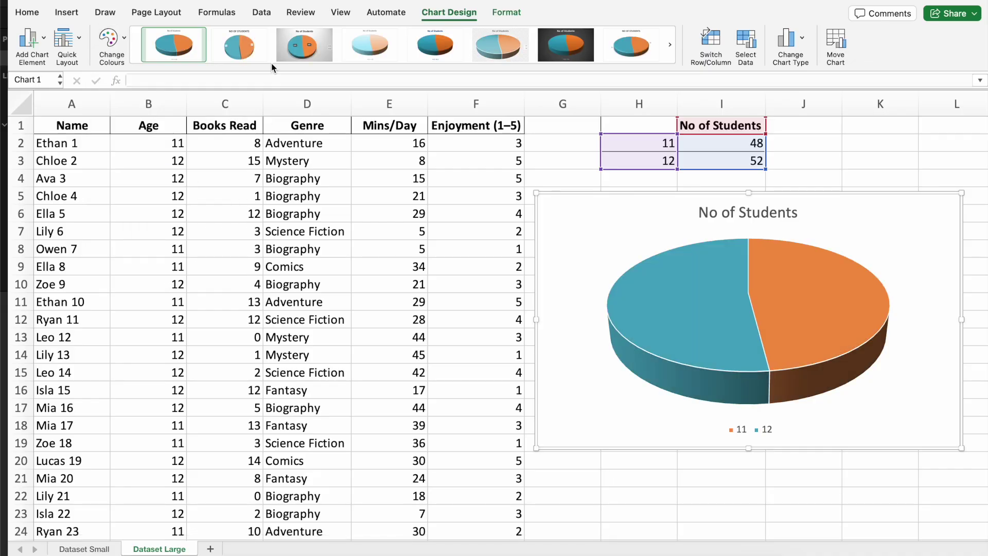
{"action": "left_click", "coordinate": [319, 50]}
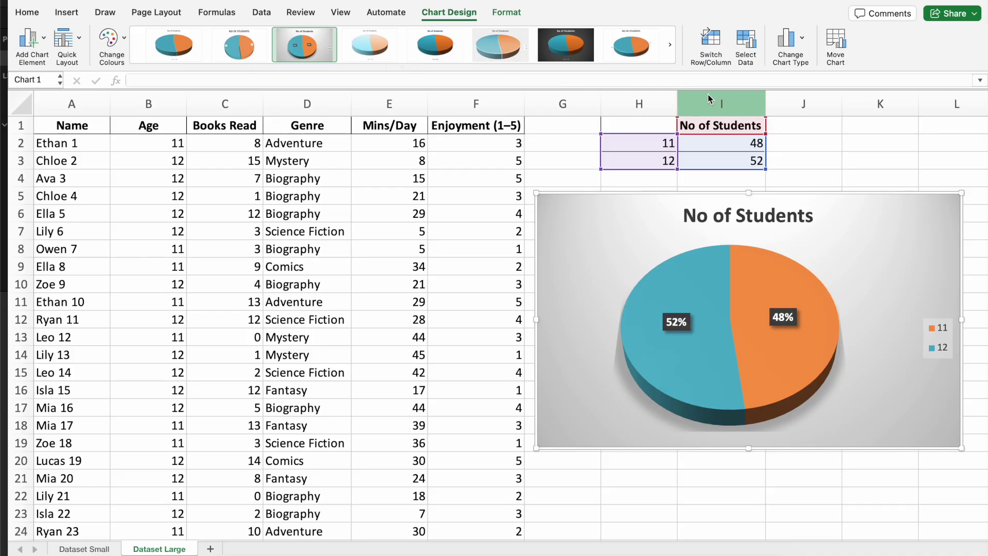